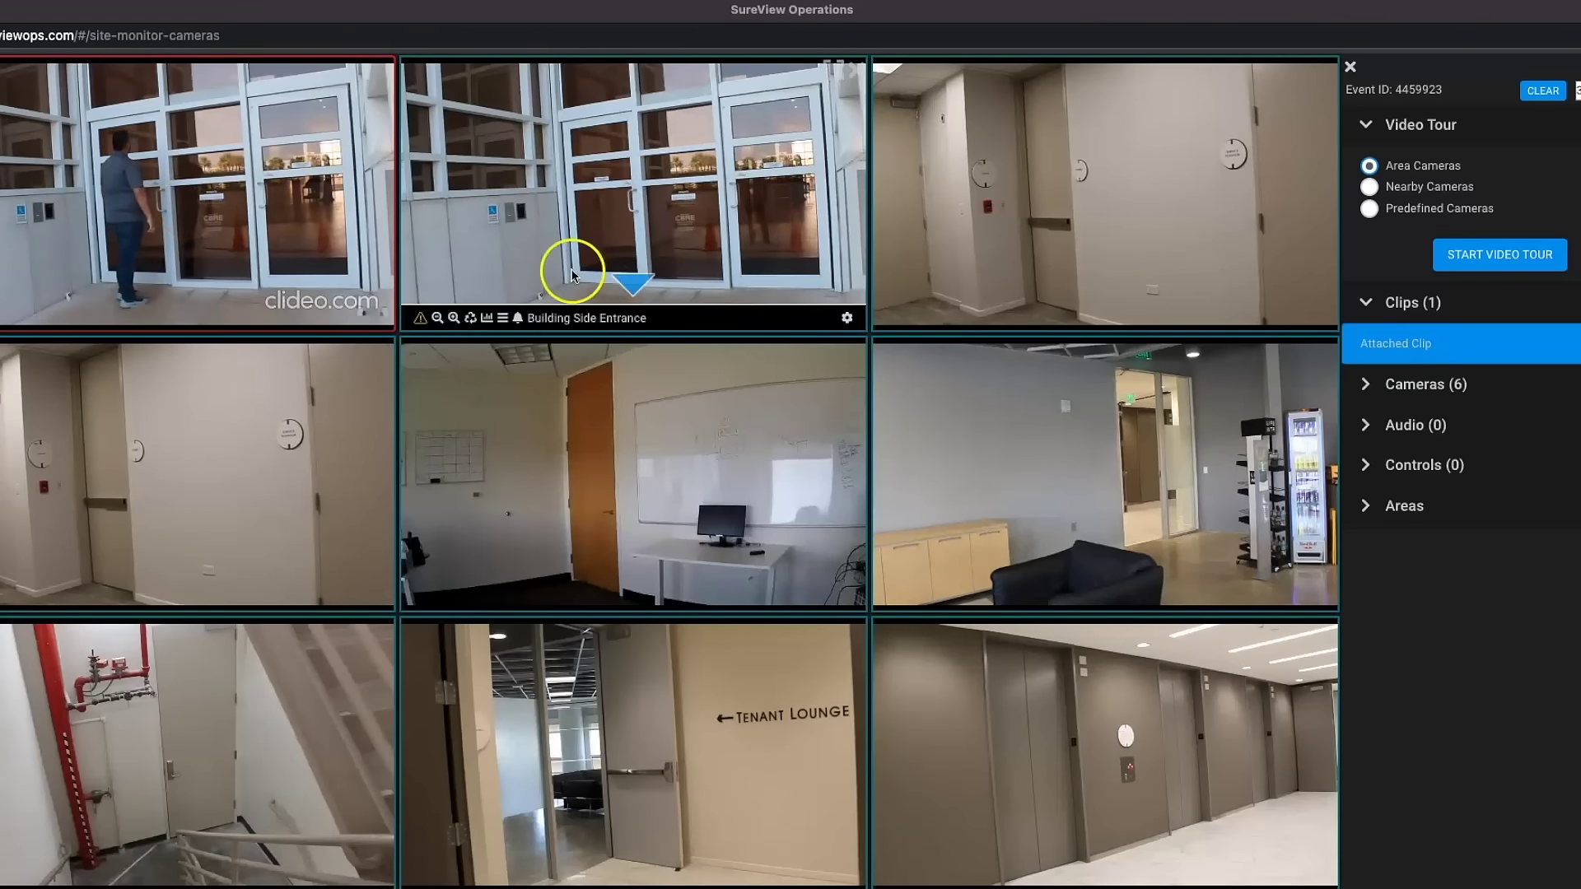
Step: Zoom in on the Building Side Entrance live camera feed for a closer view of the doors
{"action": "left_click", "coordinate": [451, 319]}
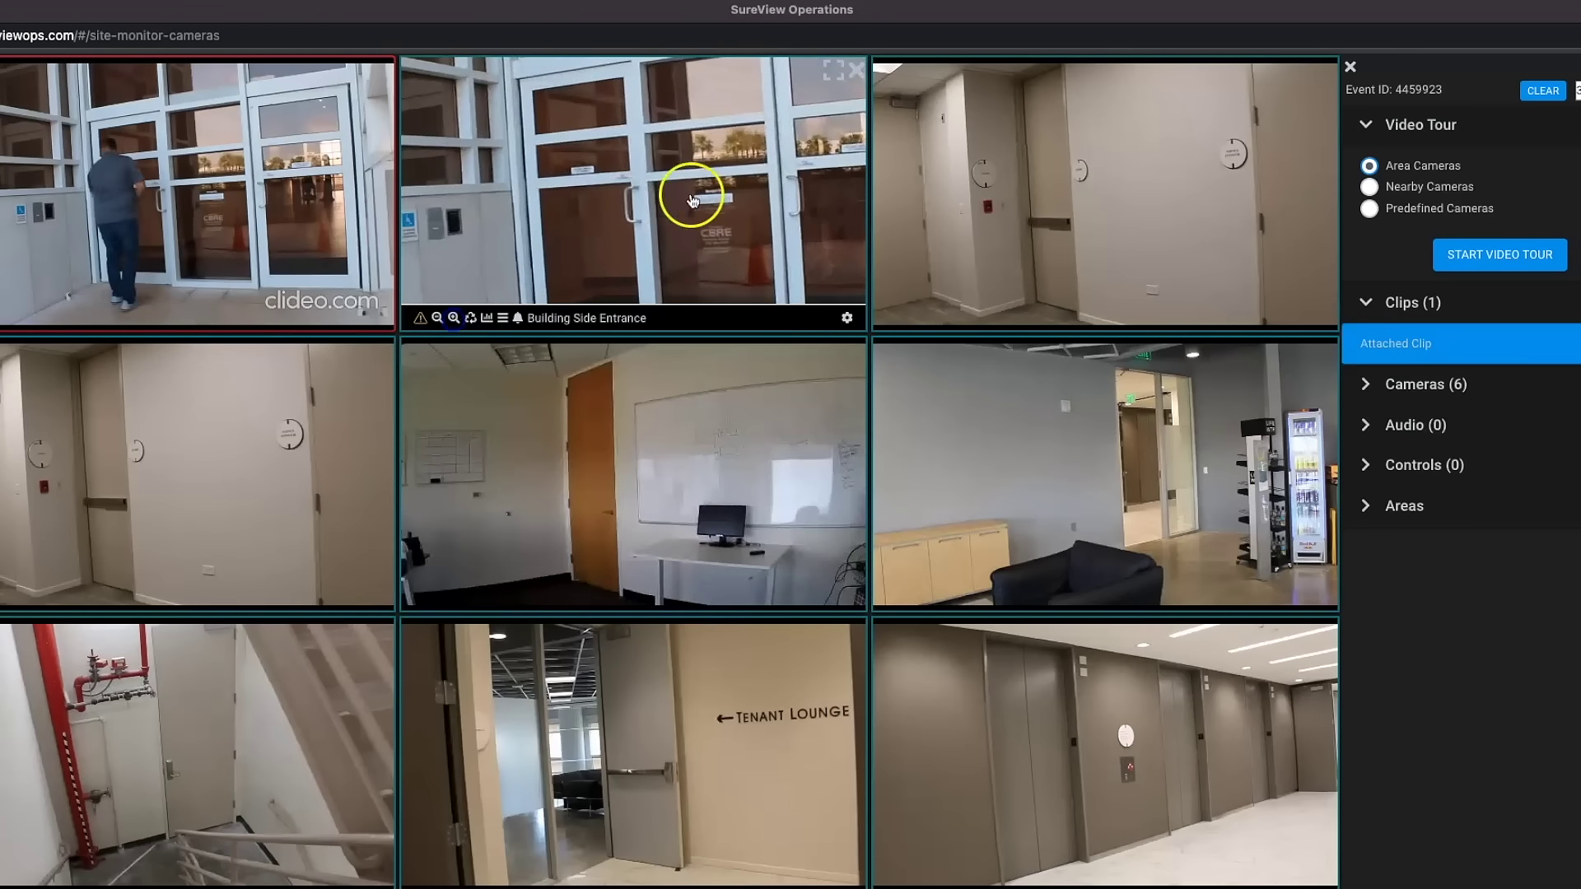